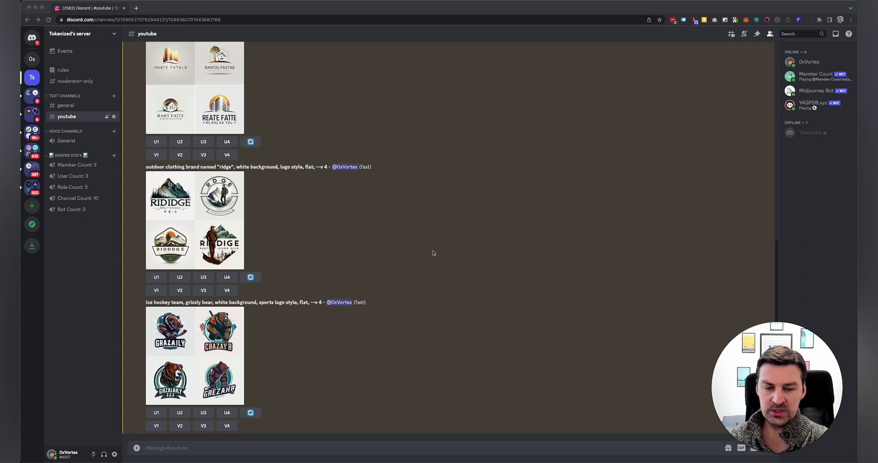
# Step: Switch the Midjourney Bot to MJ version 3 through the /settings command
pyautogui.click(379, 446)
pyautogui.write('/sett')
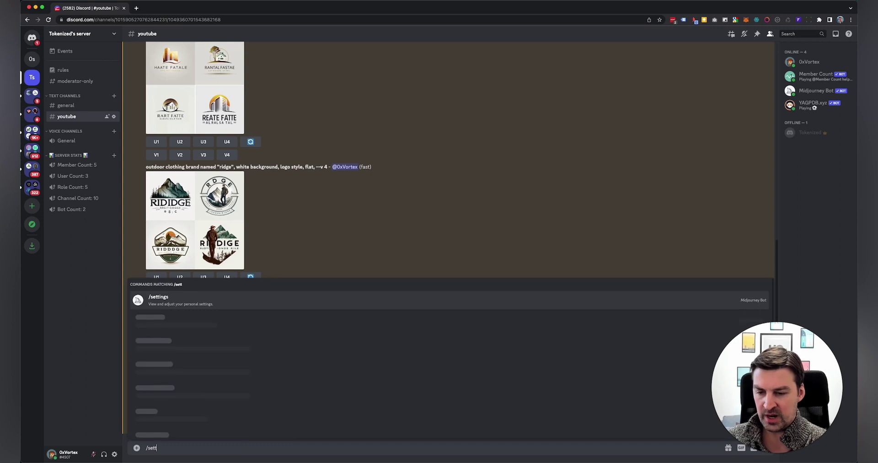
pyautogui.press('Tab')
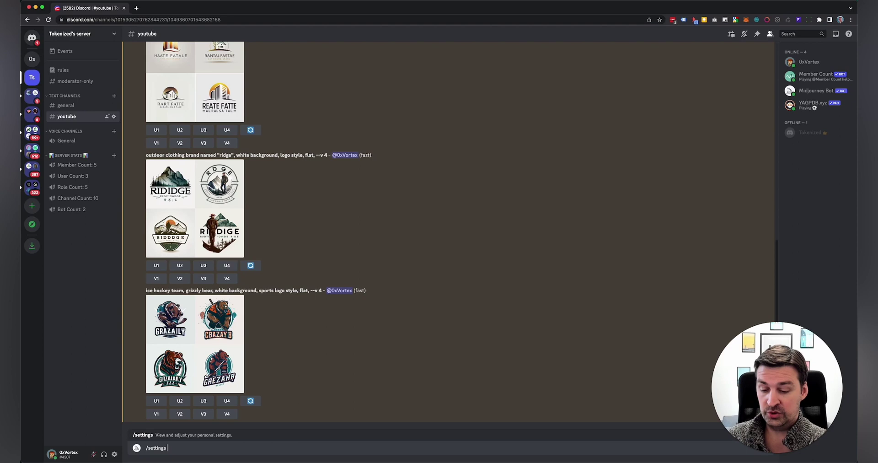
pyautogui.press('Return')
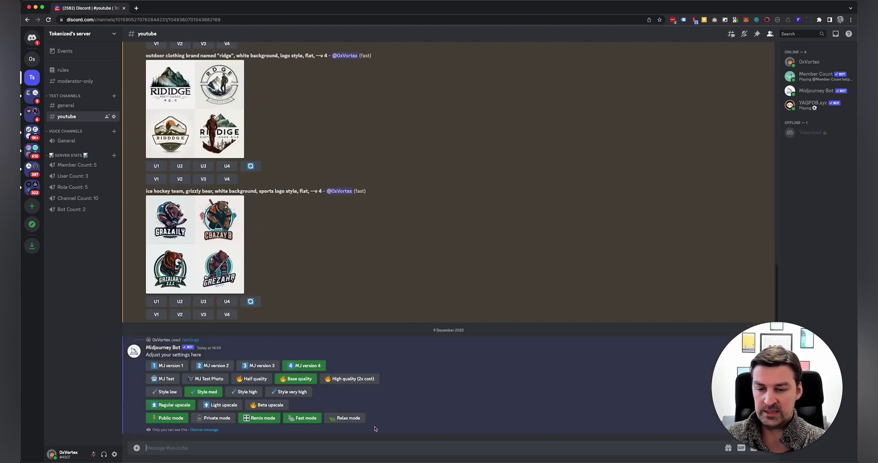
pyautogui.click(259, 365)
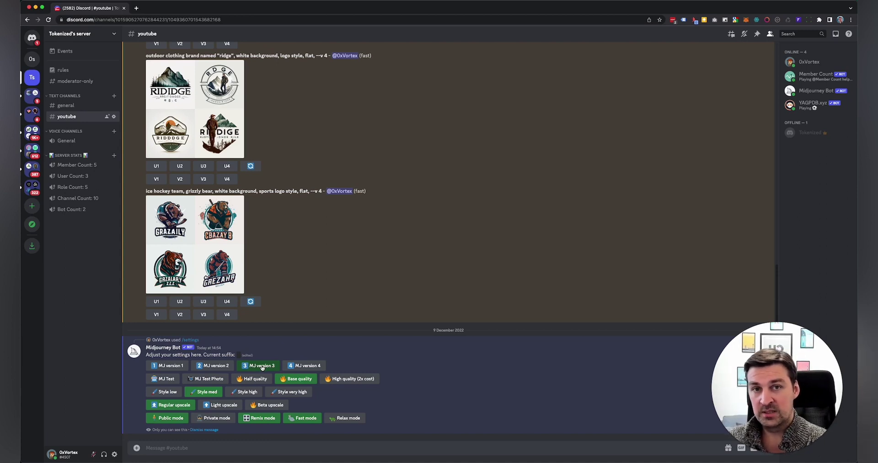
# Step: Dismiss the settings reply and submit the /imagine prompt 'a red apple'
pyautogui.click(204, 429)
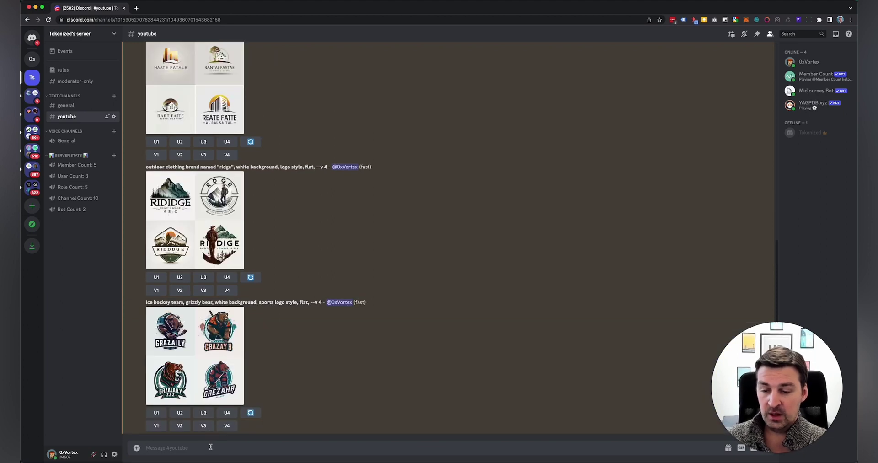
pyautogui.write('/im')
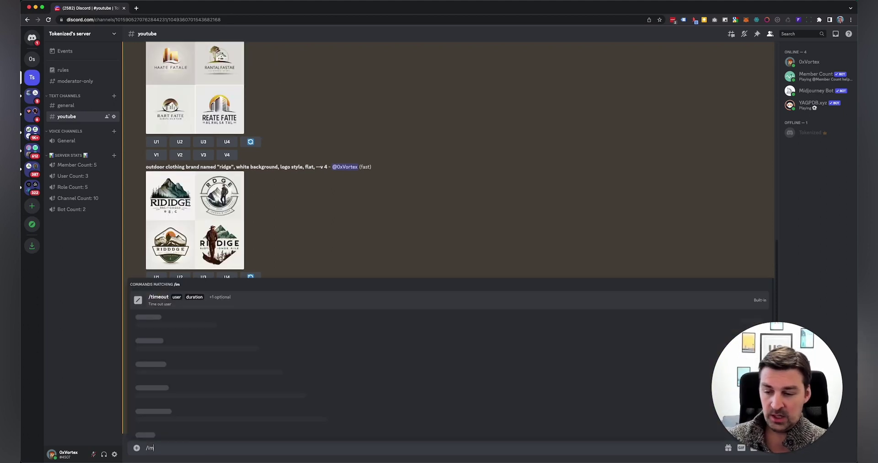
pyautogui.press('Tab')
pyautogui.write('a red app')
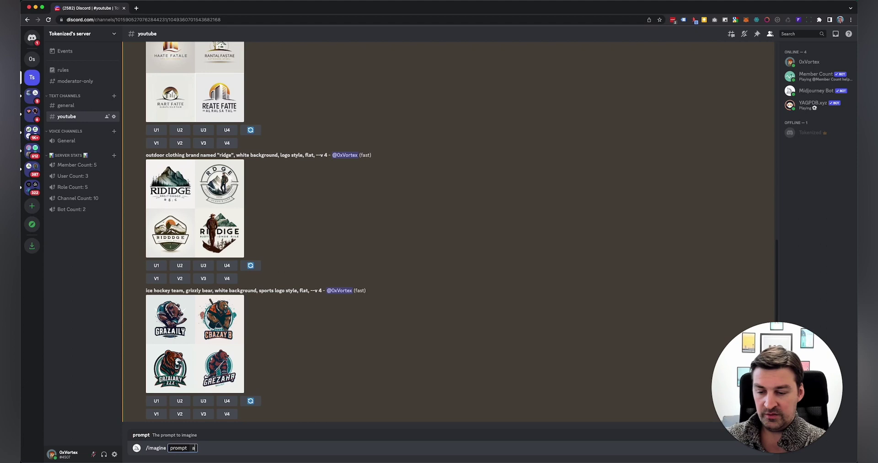
pyautogui.write('le')
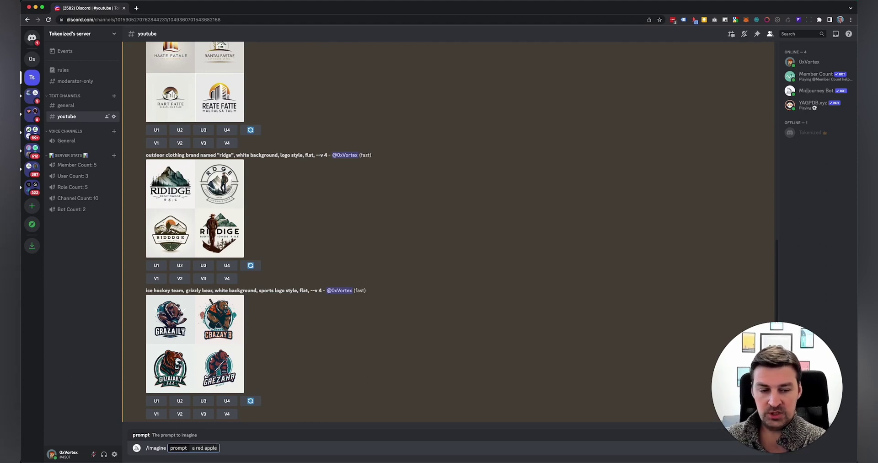
pyautogui.press('Return')
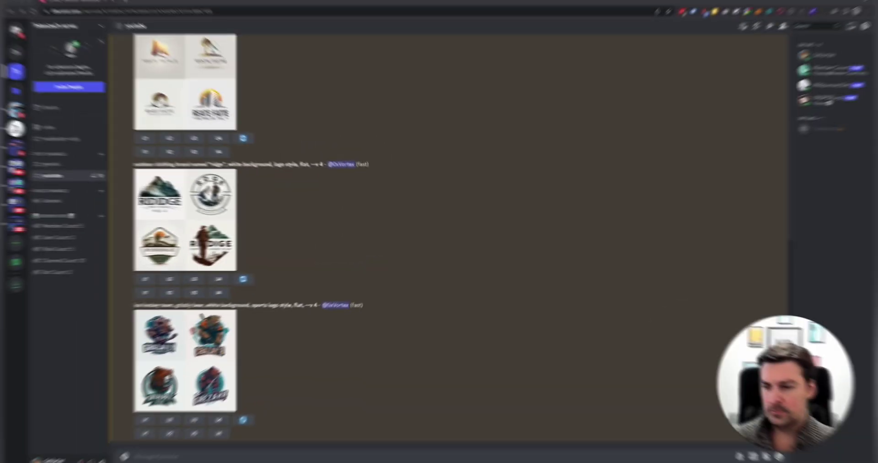
pyautogui.click(202, 448)
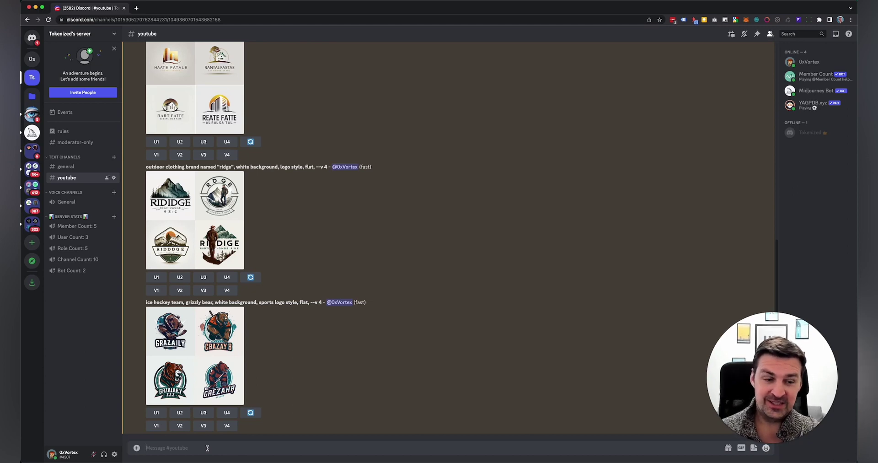
pyautogui.click(207, 447)
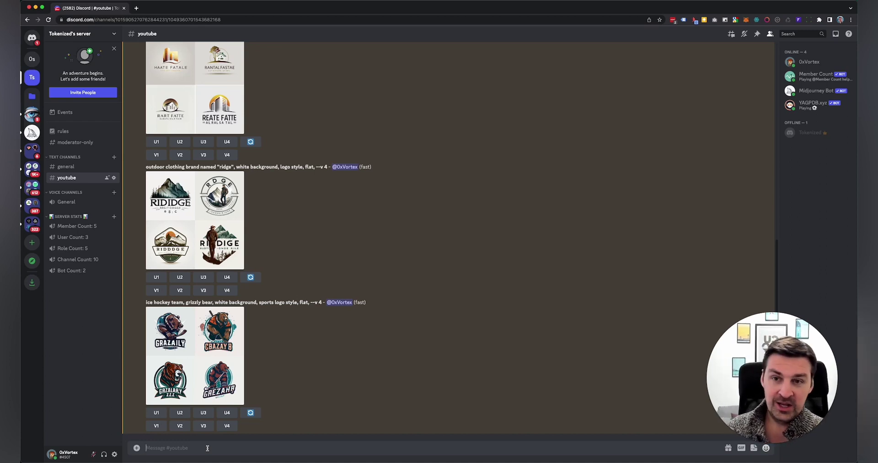
# Step: Switch the Midjourney Bot back to MJ version 4 via /settings
pyautogui.write('/settings')
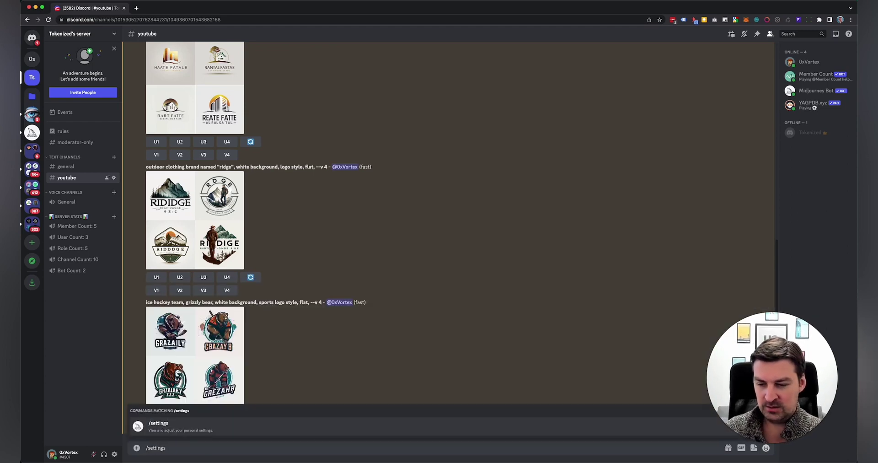
pyautogui.press('Return')
pyautogui.press('Return')
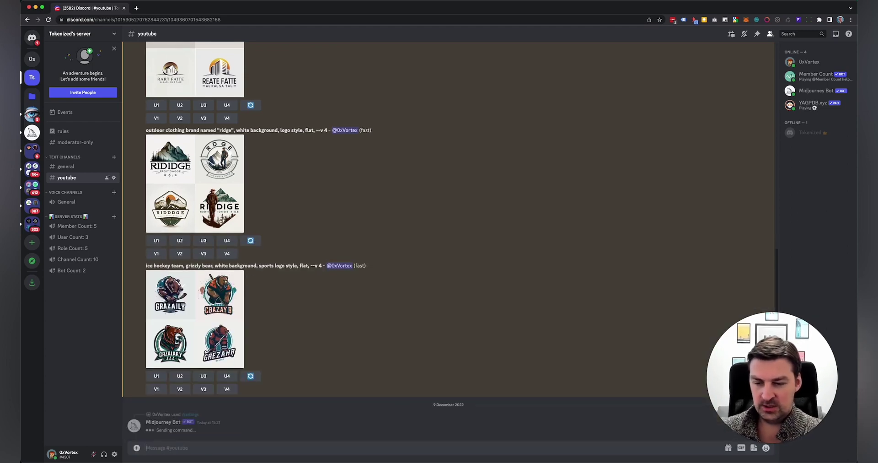
pyautogui.click(305, 365)
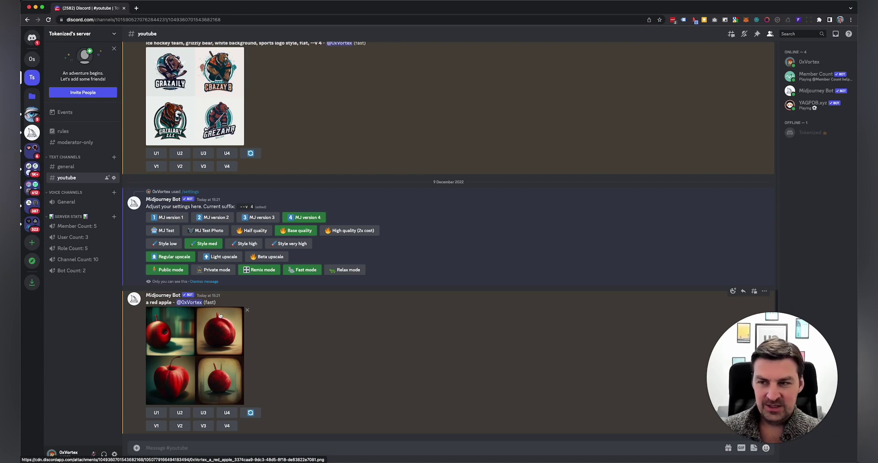
# Step: Dismiss the settings reply and submit /imagine 'a blue country house --chaos 0'
pyautogui.click(202, 281)
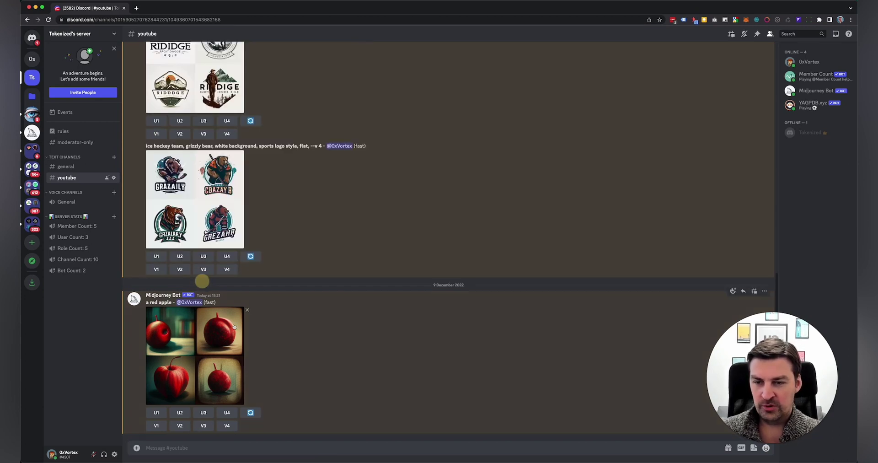
pyautogui.click(191, 446)
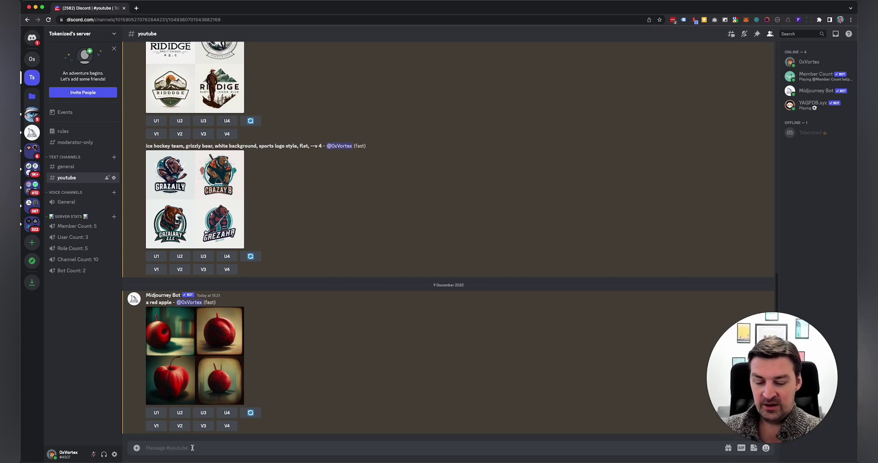
pyautogui.write('/')
pyautogui.press('Return')
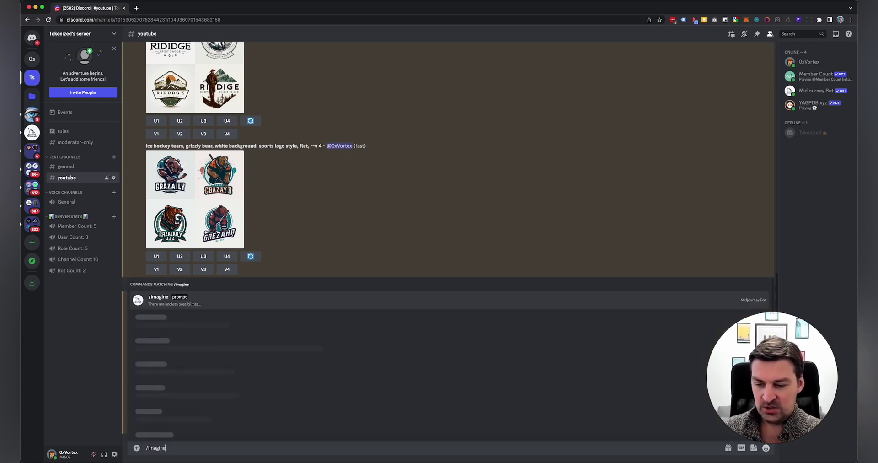
pyautogui.write('a')
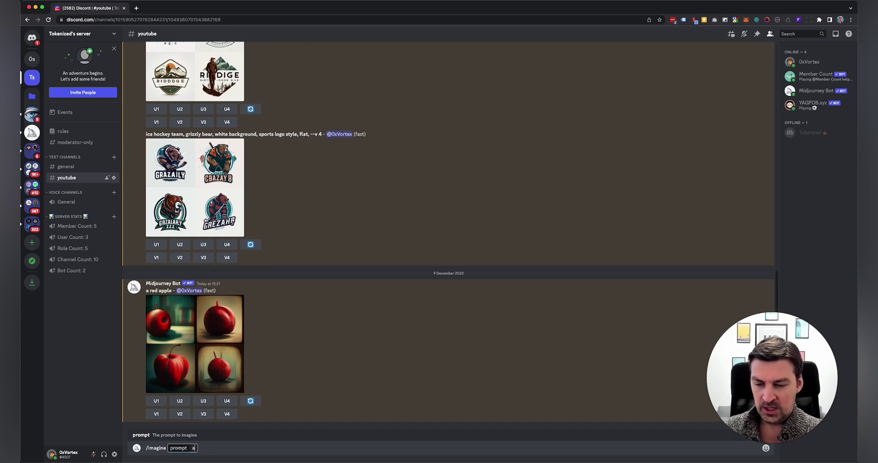
pyautogui.write(' blue country house')
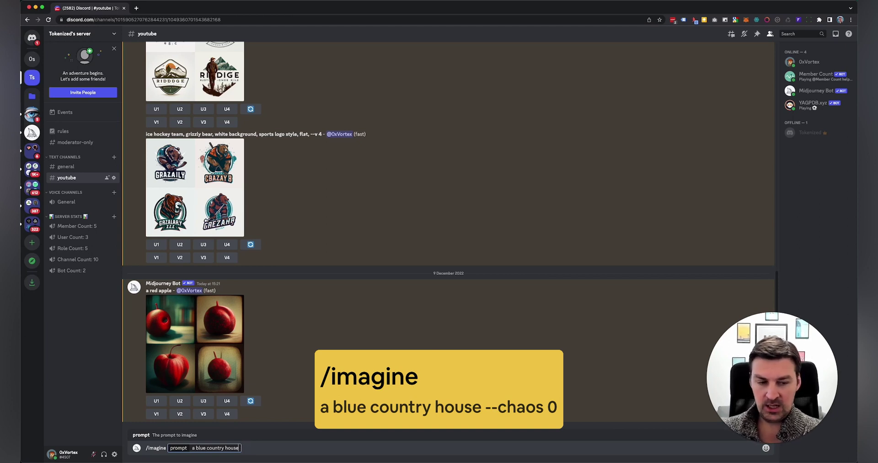
pyautogui.write('--ch')
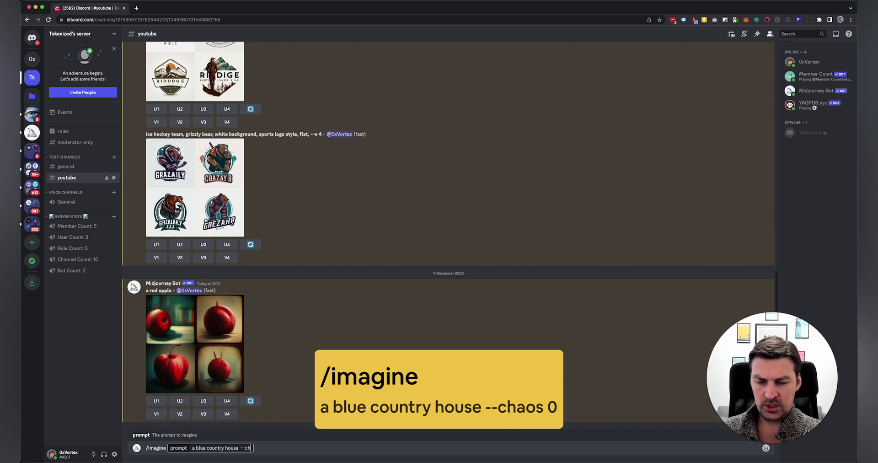
pyautogui.write('aos')
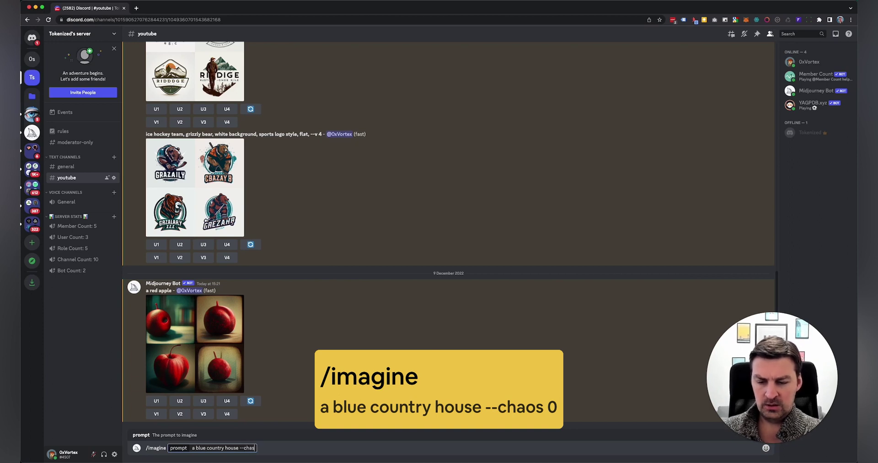
pyautogui.write(' 0')
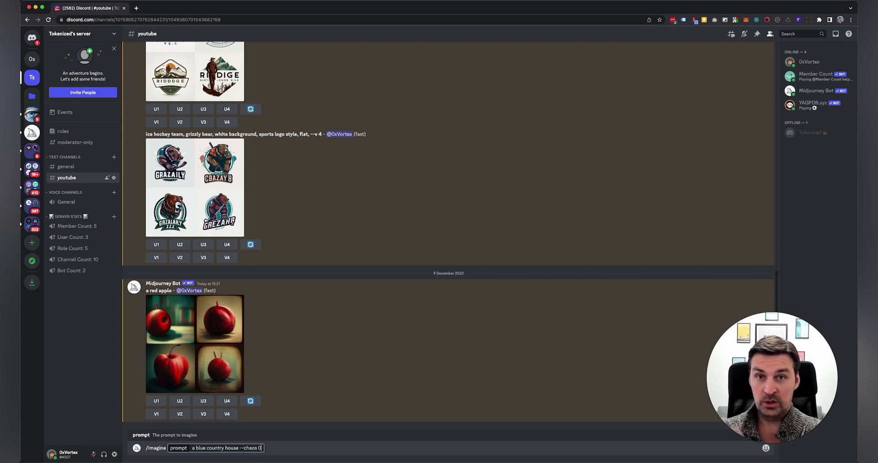
pyautogui.press('Return')
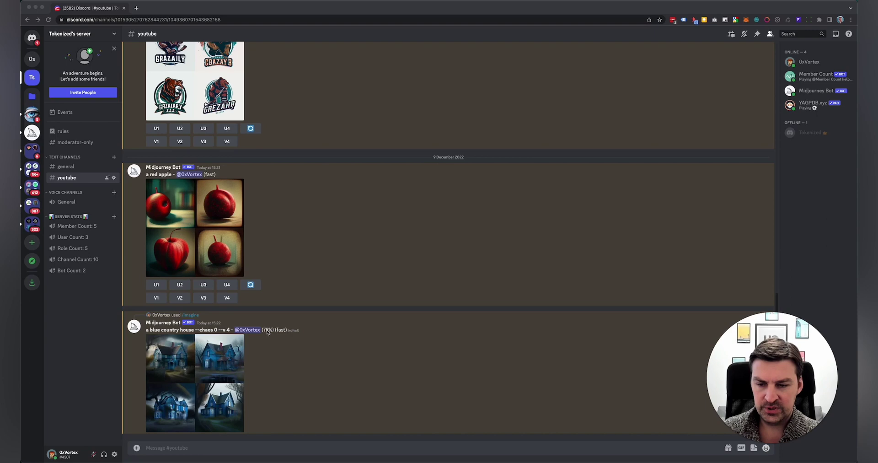
# Step: Enlarge the chaos 0 blue country house grid to inspect it, then close the preview
pyautogui.click(288, 359)
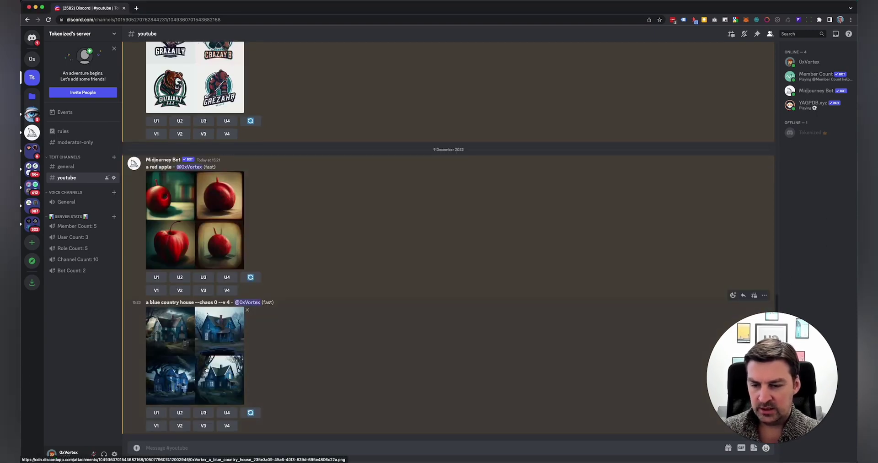
pyautogui.click(204, 368)
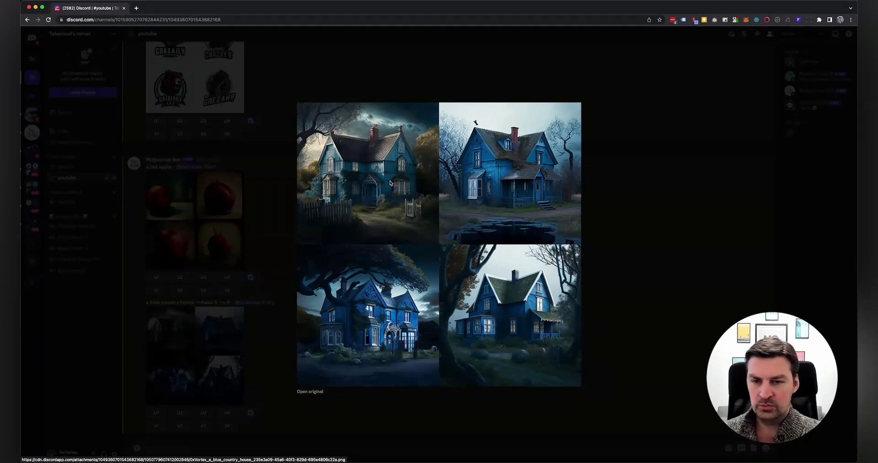
pyautogui.click(625, 135)
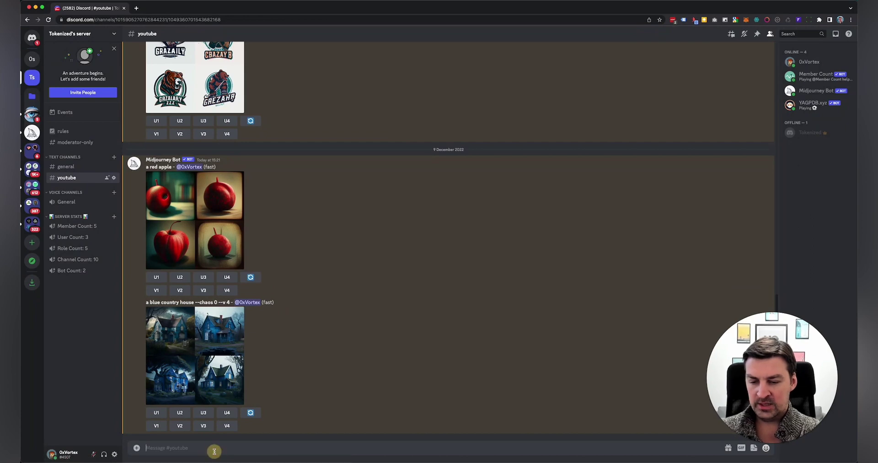
# Step: Send the /imagine prompt 'a blue country house --chaos 100', adding the word 'country'
pyautogui.write('/')
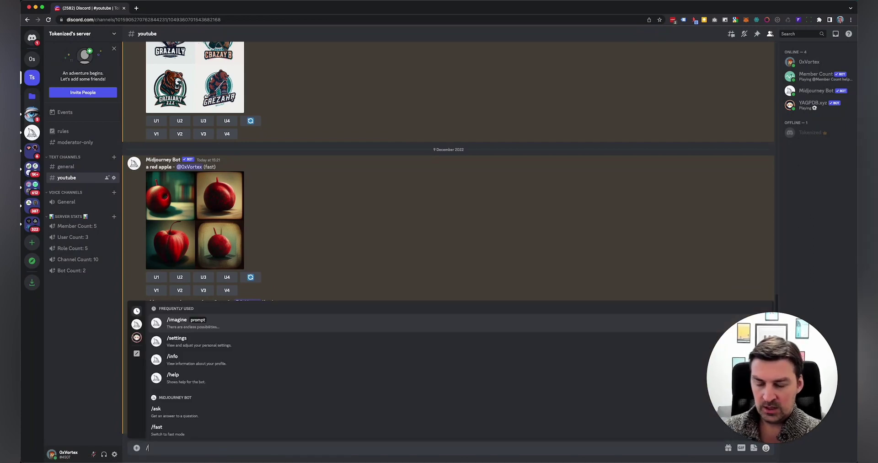
pyautogui.write('imagine prompt a blue house')
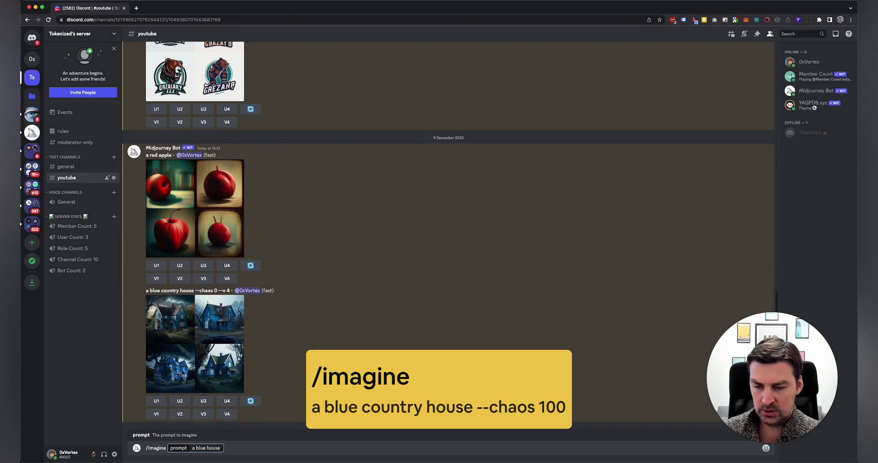
pyautogui.press('Left')
pyautogui.press('Left')
pyautogui.press('Left')
pyautogui.press('Left')
pyautogui.press('Left')
pyautogui.write('country')
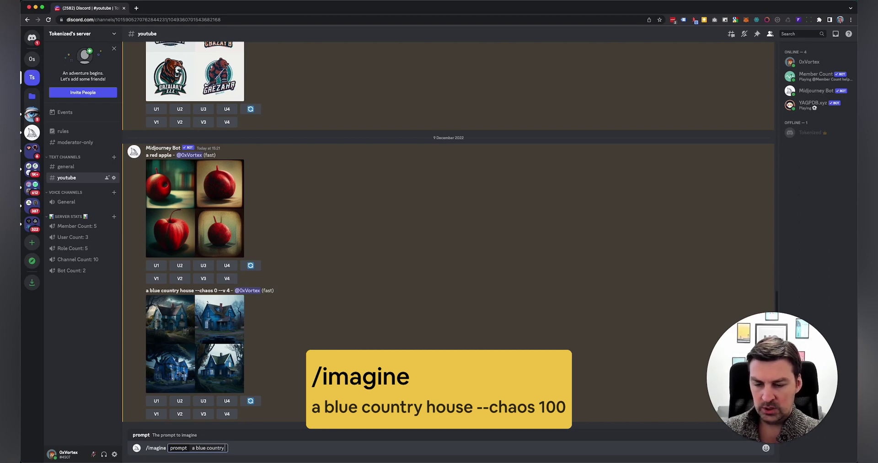
pyautogui.write(' house --chao')
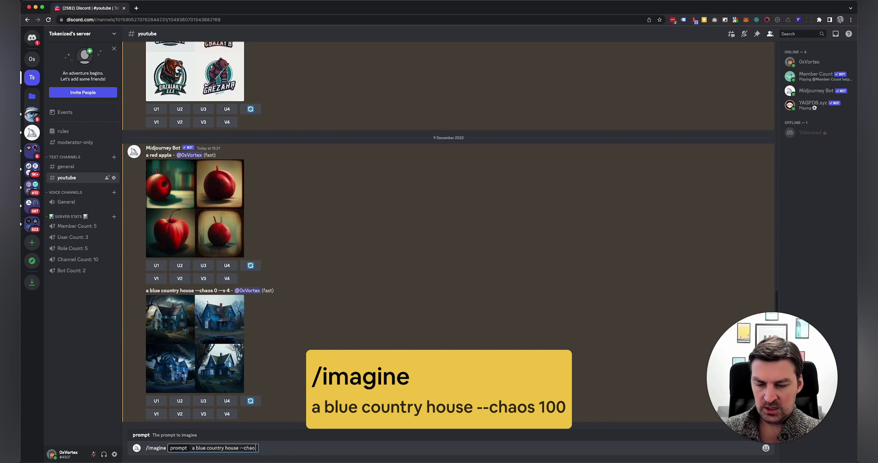
pyautogui.write('s 100')
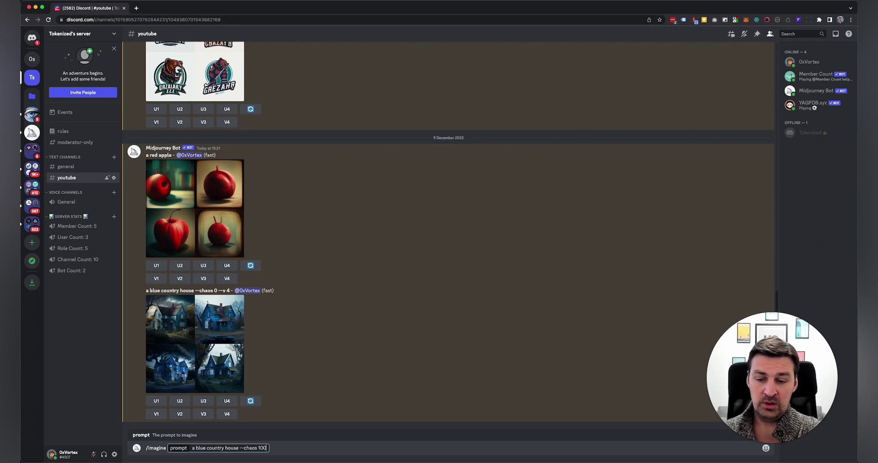
pyautogui.press('Return')
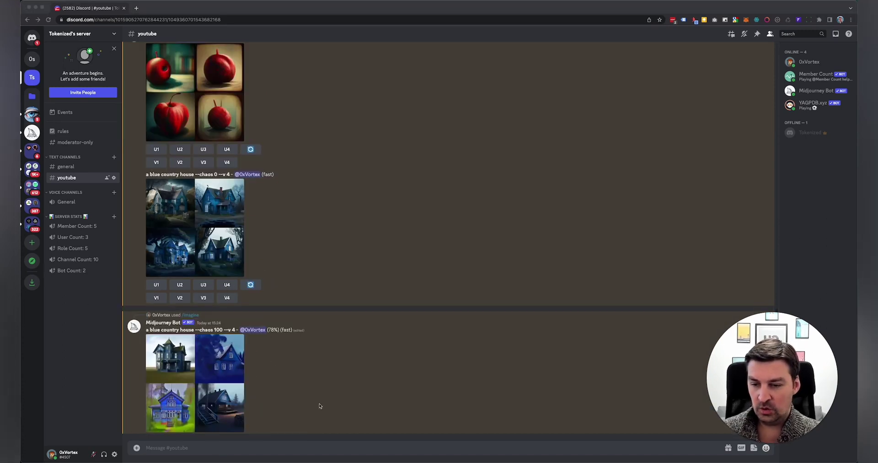
# Step: View the chaos 100 grid enlarged while rendering and again when finished, then return to chat
pyautogui.click(294, 362)
pyautogui.click(213, 383)
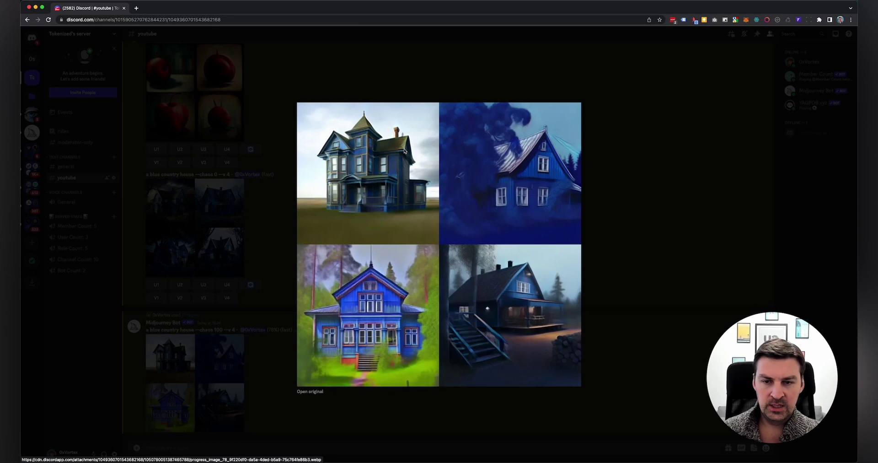
pyautogui.click(619, 216)
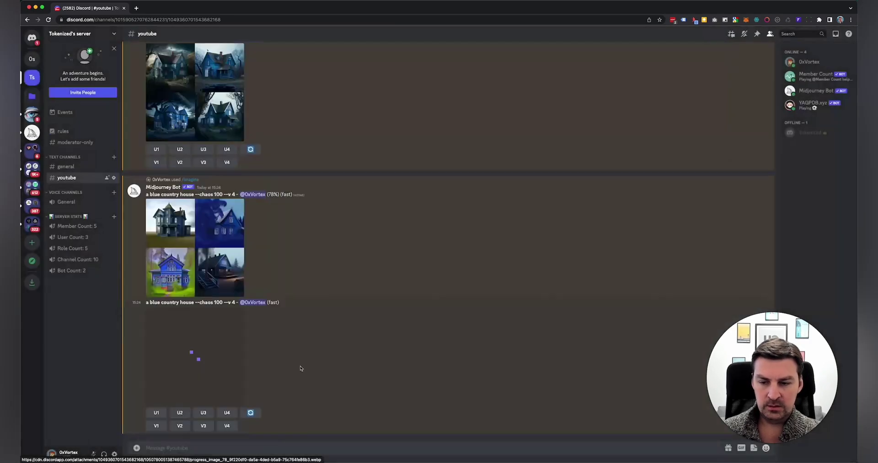
pyautogui.click(201, 336)
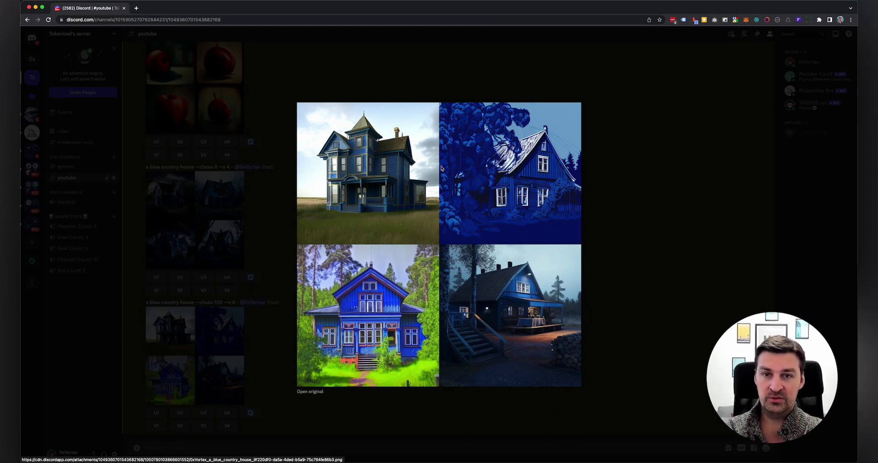
pyautogui.click(641, 144)
pyautogui.click(296, 452)
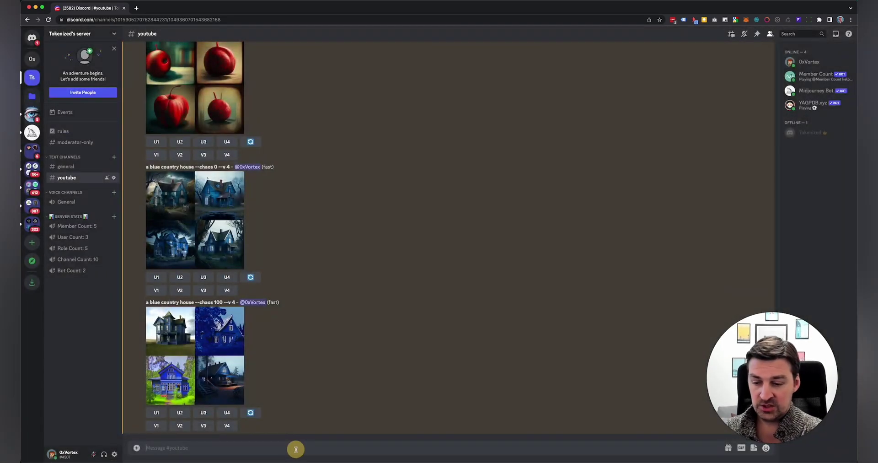
# Step: Submit the /imagine prompt 'a blue country house --chaos 50'
pyautogui.write('/')
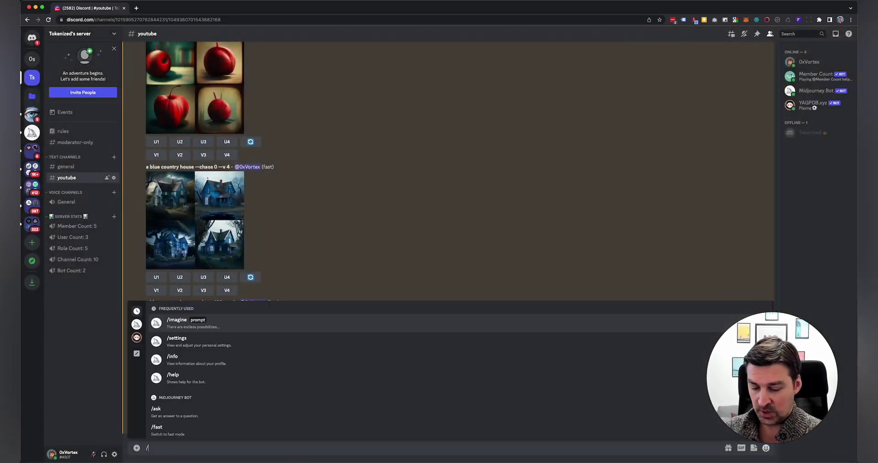
pyautogui.press('Return')
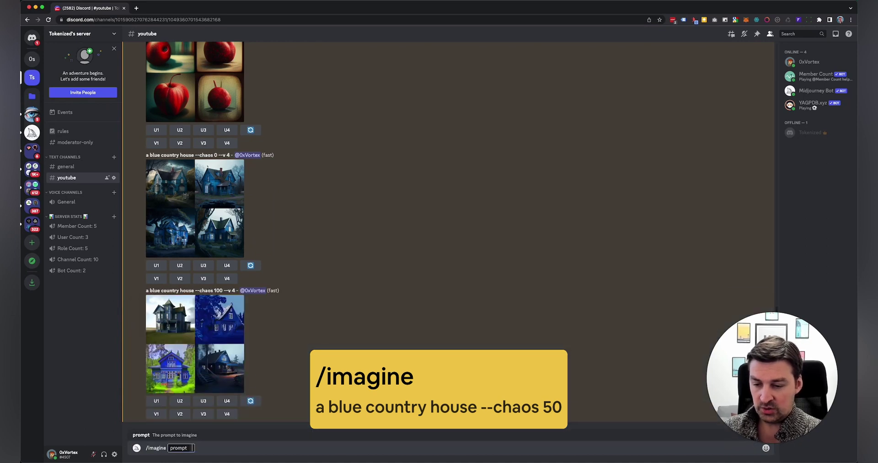
pyautogui.write('a blue')
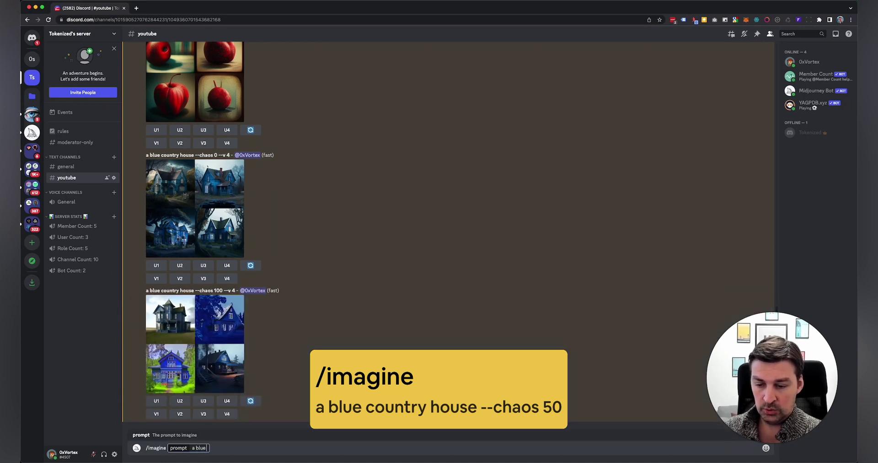
pyautogui.write(' country house')
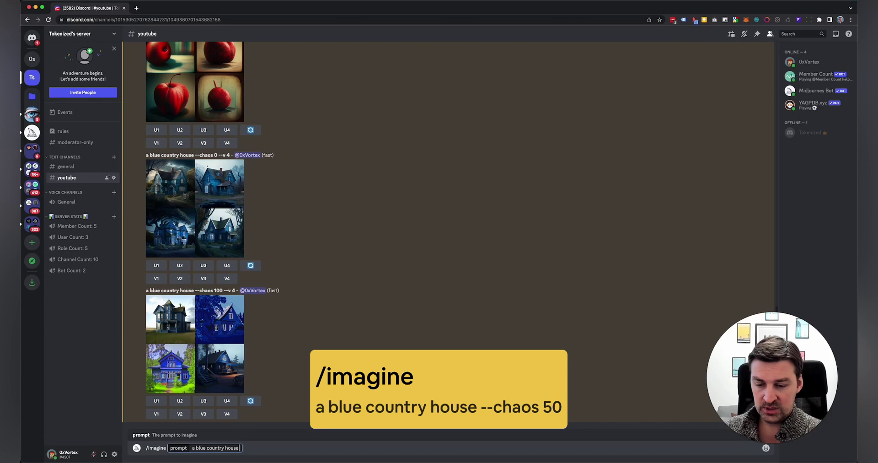
pyautogui.write('--chaos 50')
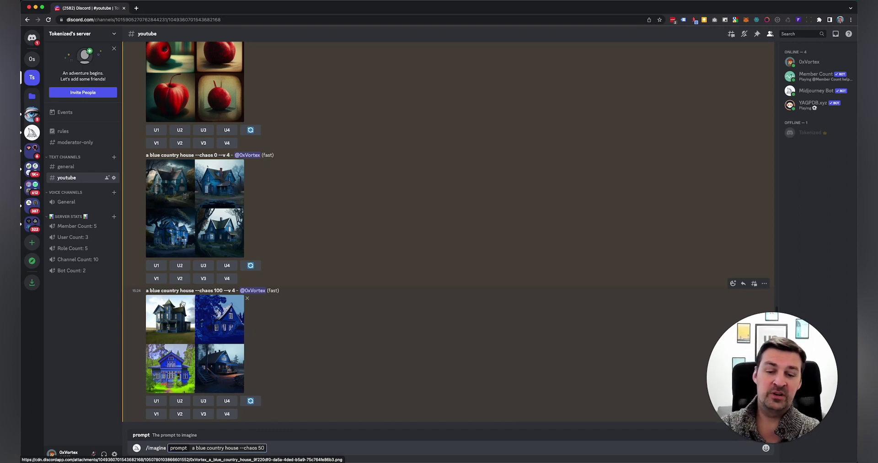
pyautogui.press('Return')
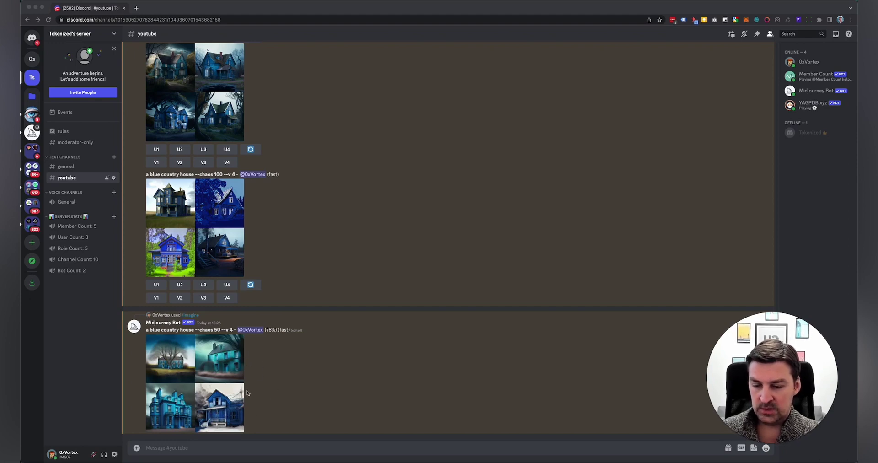
# Step: Enlarge the finished chaos 50 house grid, then close the preview
pyautogui.click(189, 353)
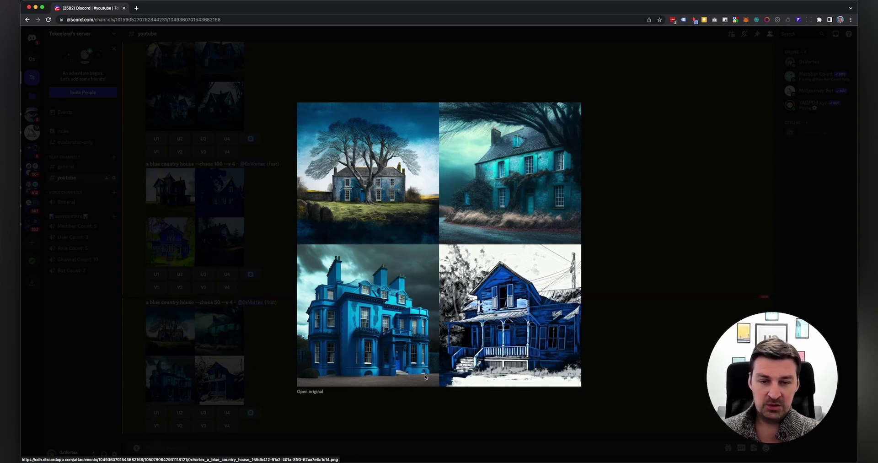
pyautogui.click(624, 261)
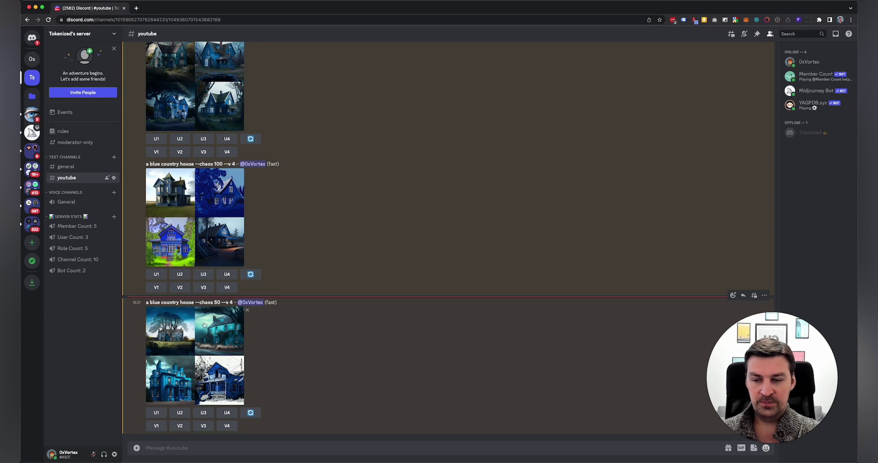
pyautogui.scroll(1, 214, 355)
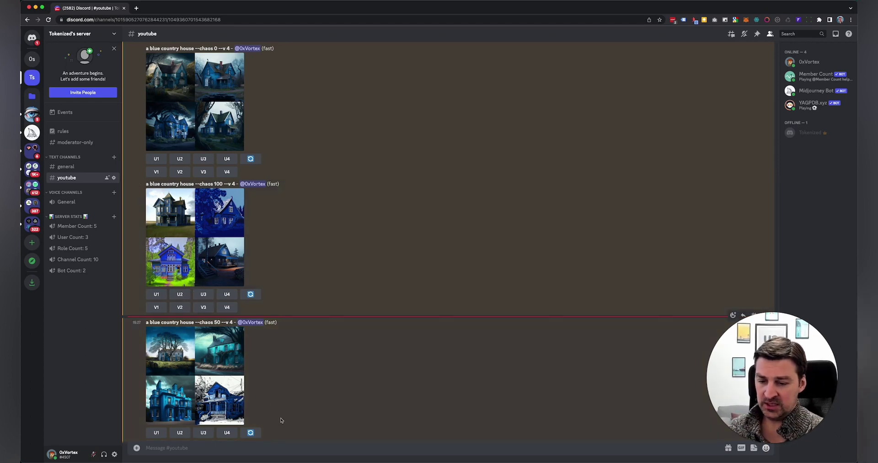
# Step: Set Midjourney to MJ version 3 via /settings and dismiss the settings reply
pyautogui.click(297, 444)
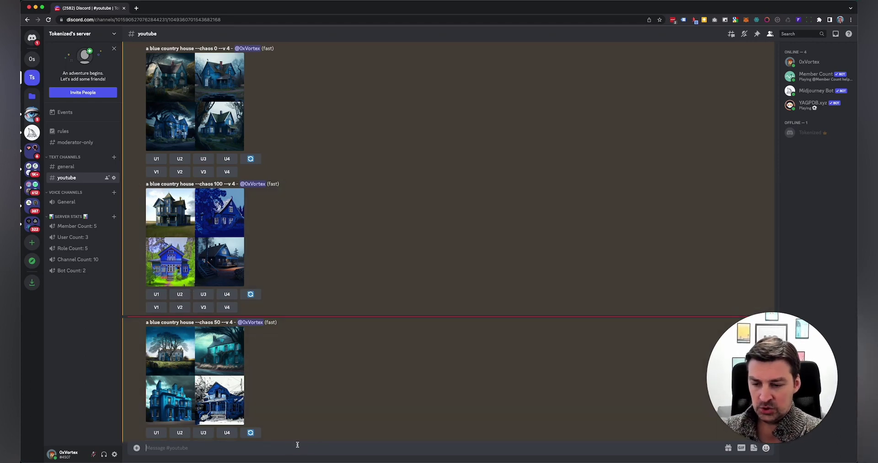
pyautogui.write('/settings')
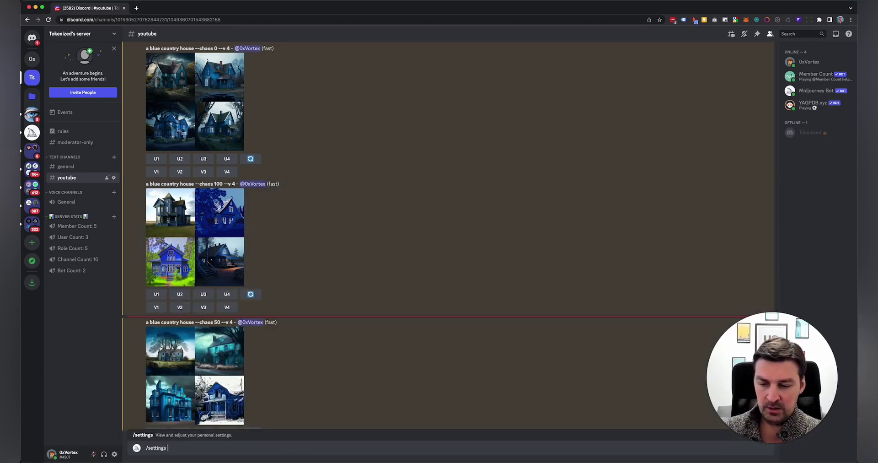
pyautogui.press('Return')
pyautogui.press('Return')
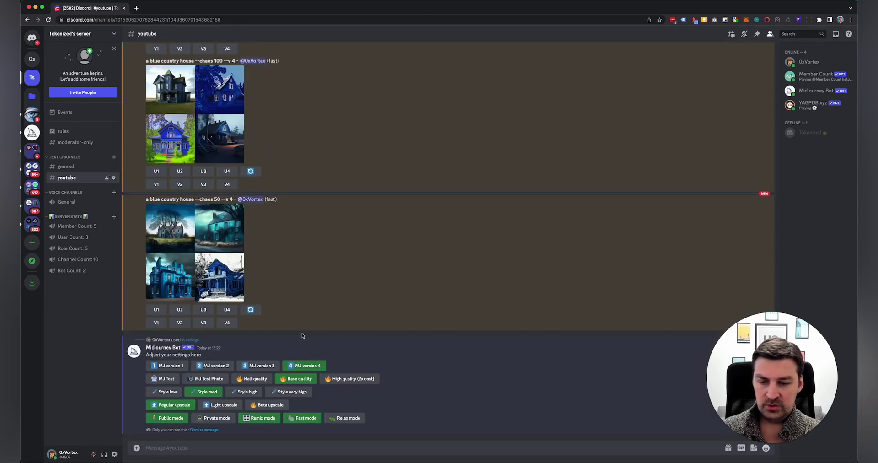
pyautogui.click(264, 363)
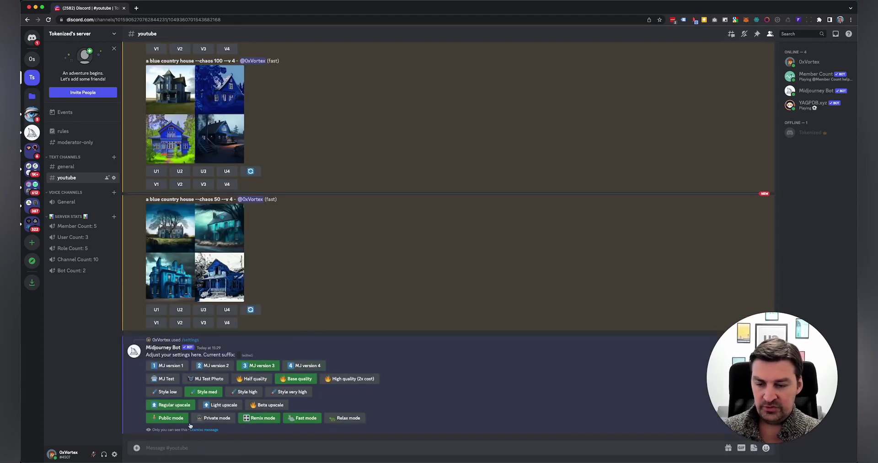
pyautogui.click(205, 430)
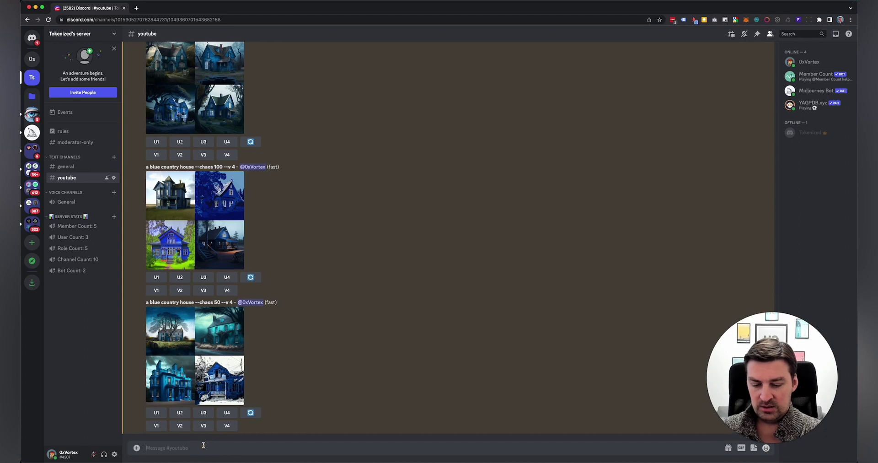
# Step: Submit the /imagine prompt 'a red apple --chaos 0'
pyautogui.write('/imag')
pyautogui.press('Tab')
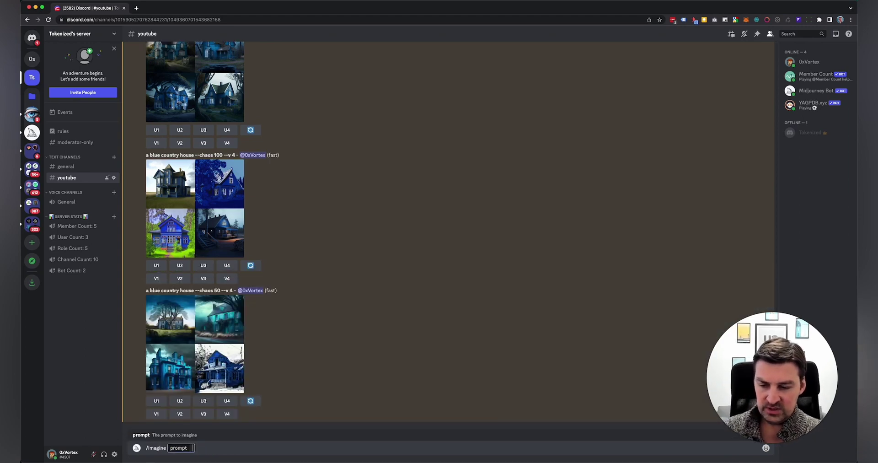
pyautogui.write('a re')
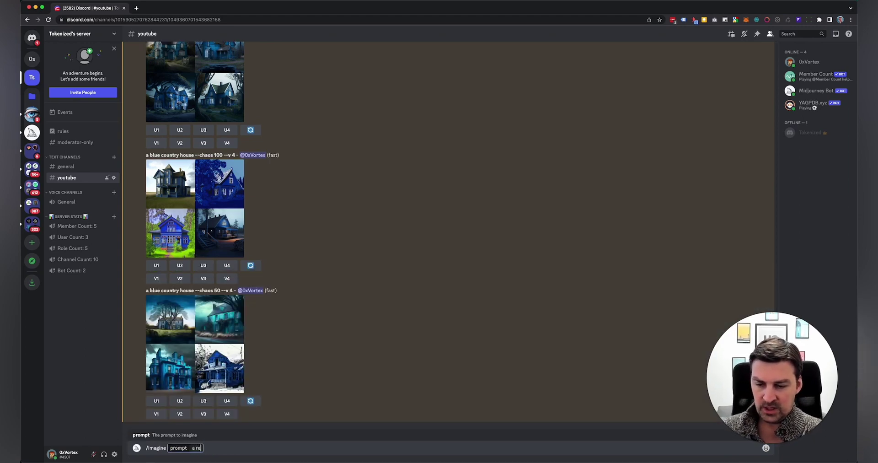
pyautogui.write('d apple')
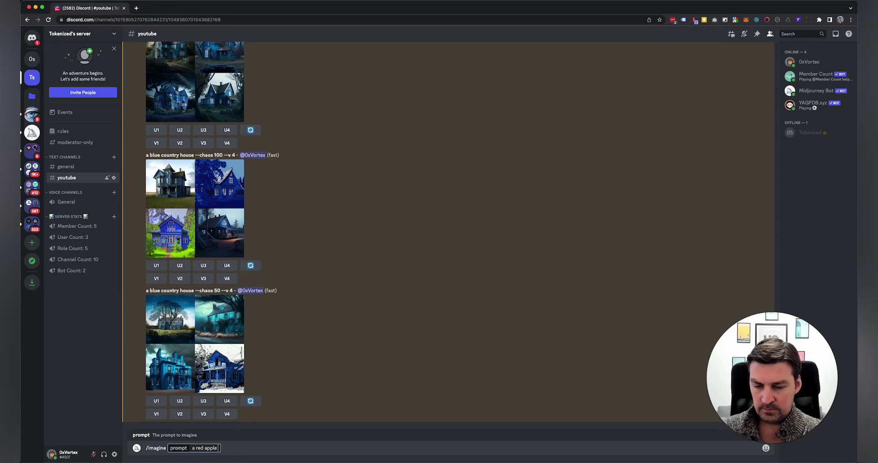
pyautogui.write(' --')
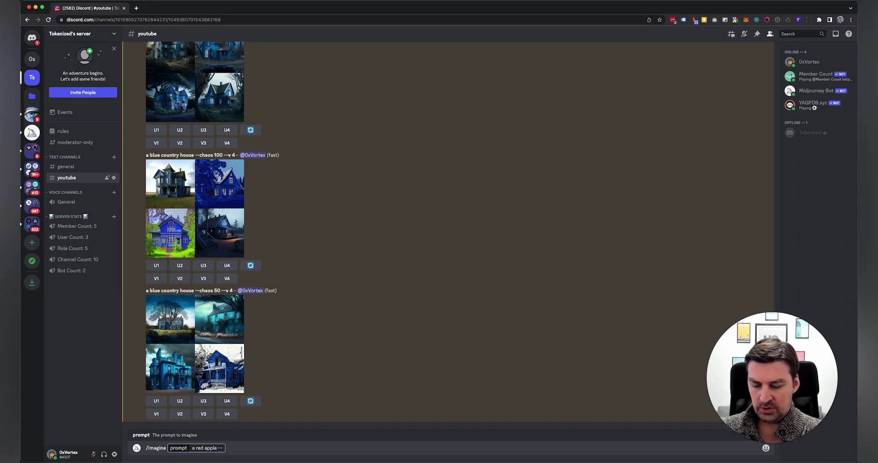
pyautogui.write('chaos ')
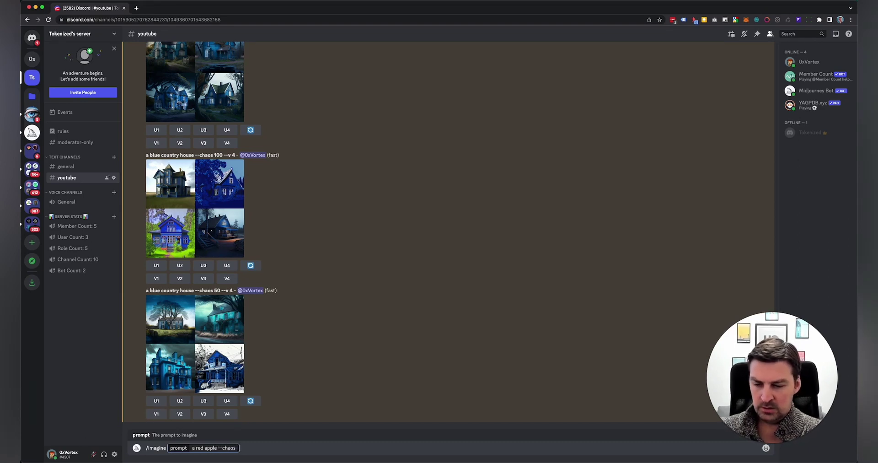
pyautogui.write('0')
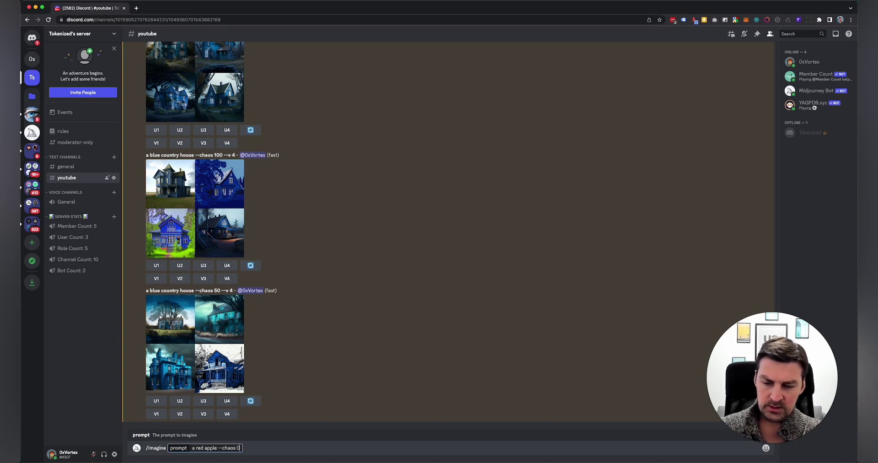
pyautogui.press('Return')
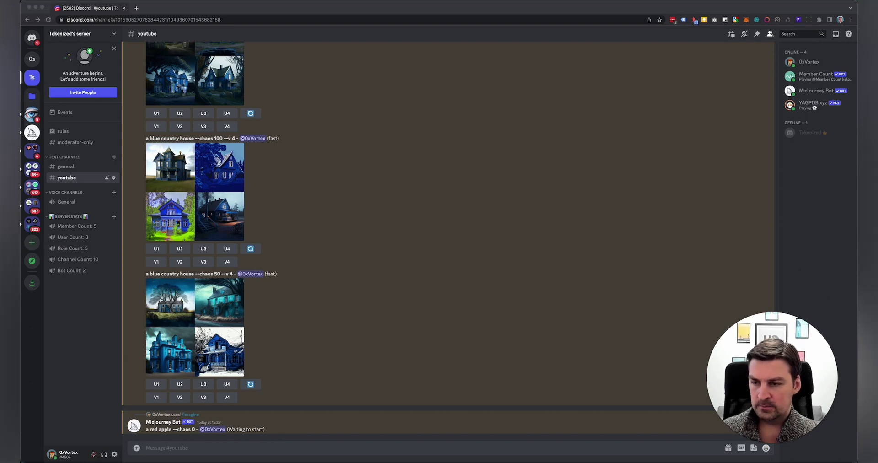
# Step: React with ❌ on the waiting 'a red apple --chaos 0' job to cancel it
pyautogui.click(334, 276)
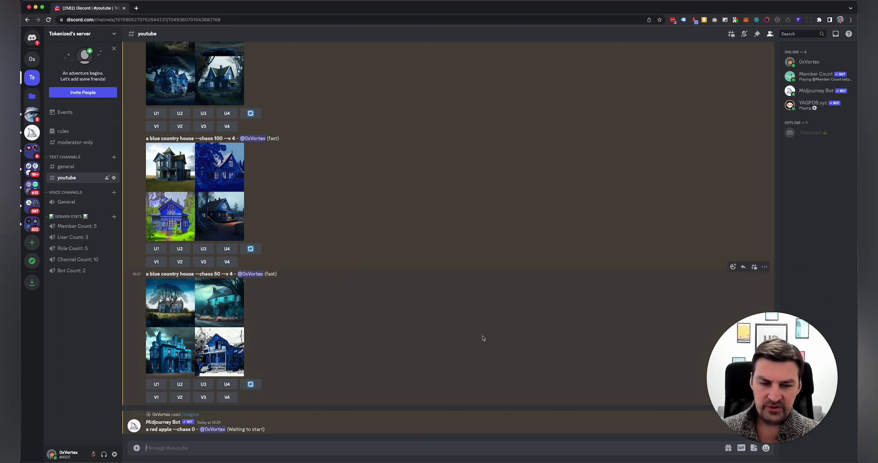
pyautogui.moveTo(748, 418); pyautogui.dragTo(752, 390)
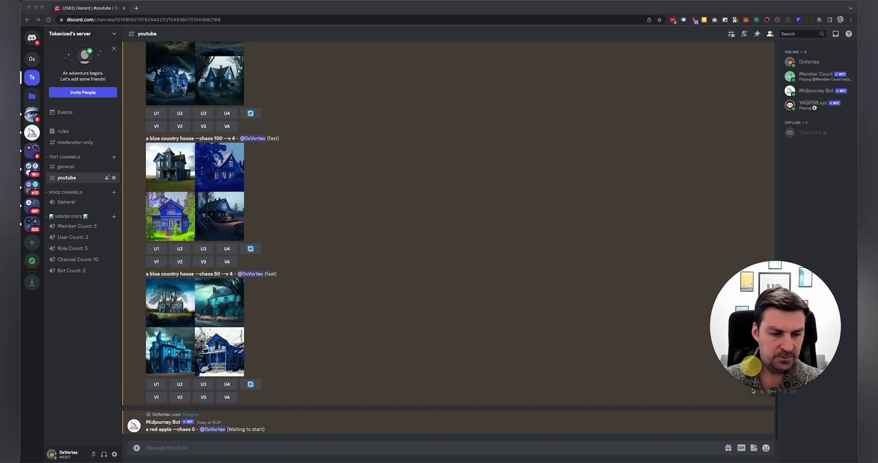
pyautogui.click(707, 418)
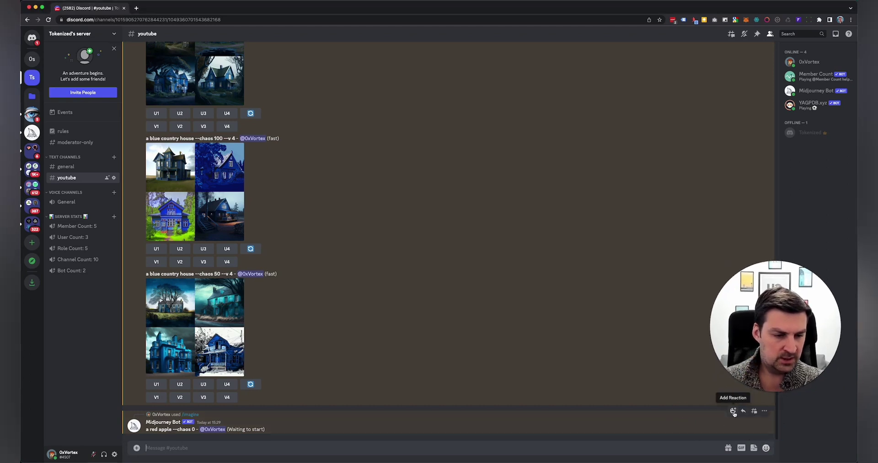
pyautogui.click(734, 411)
pyautogui.click(589, 336)
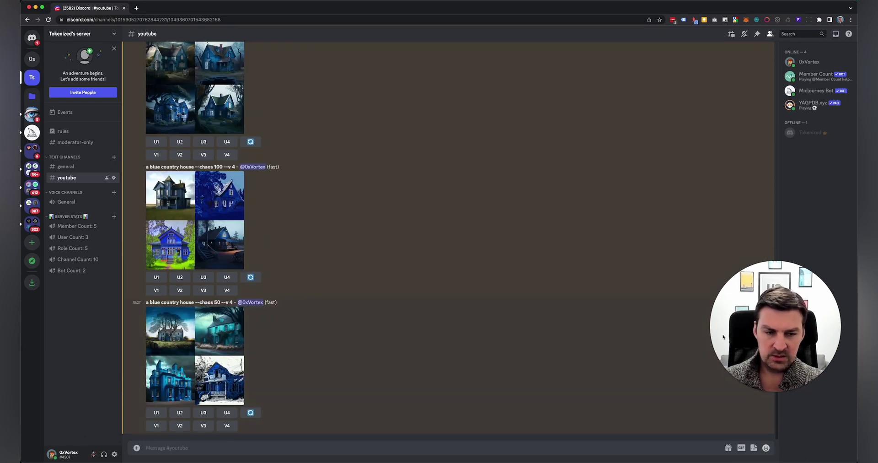
pyautogui.click(575, 321)
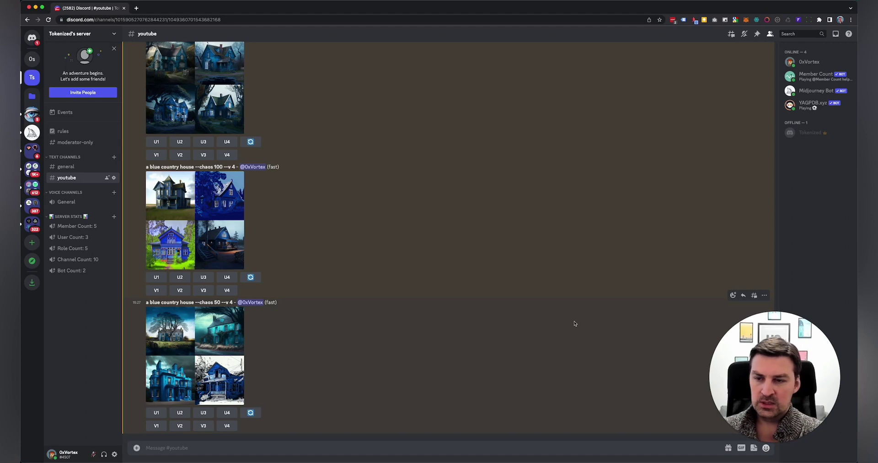
# Step: Scroll up to the earlier red apple grid, enlarge it twice, then close the preview
pyautogui.scroll(5, 347, 249)
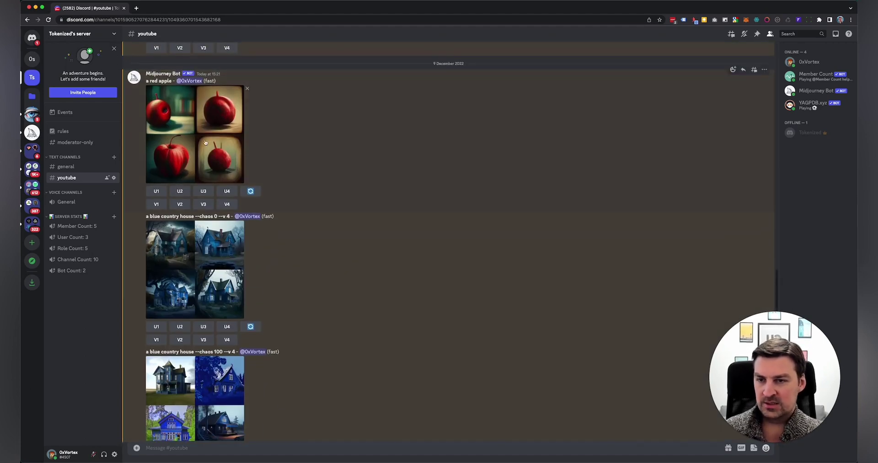
pyautogui.scroll(2, 314, 137)
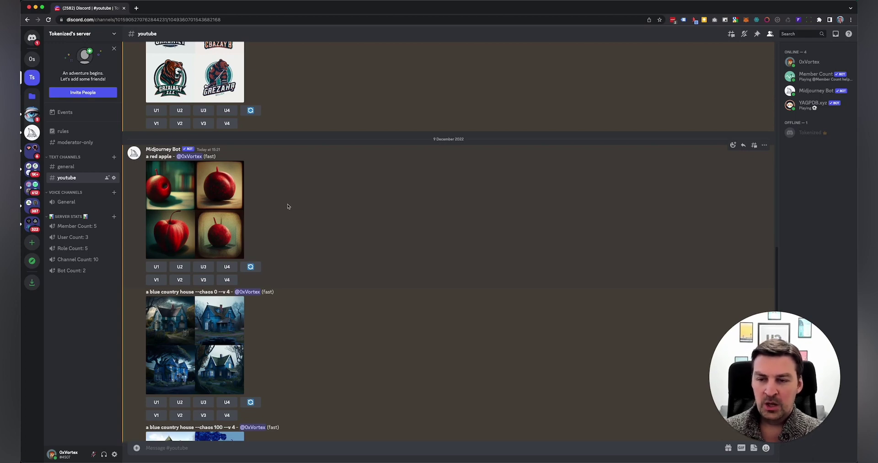
pyautogui.click(200, 189)
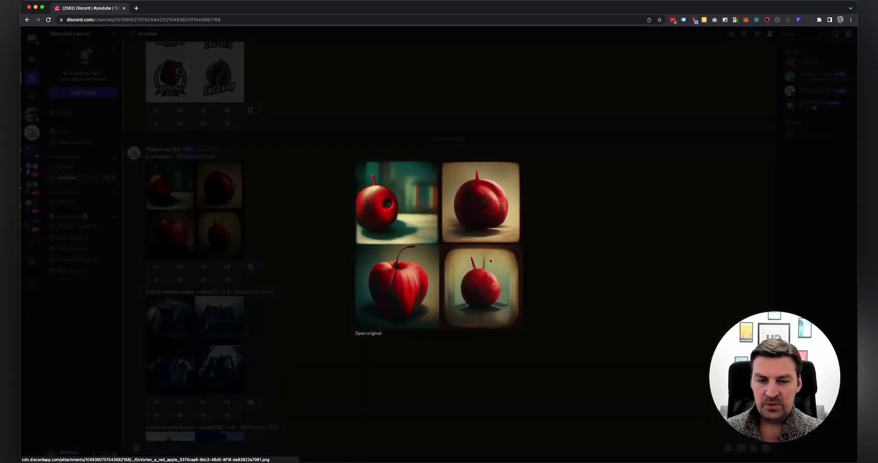
pyautogui.click(302, 197)
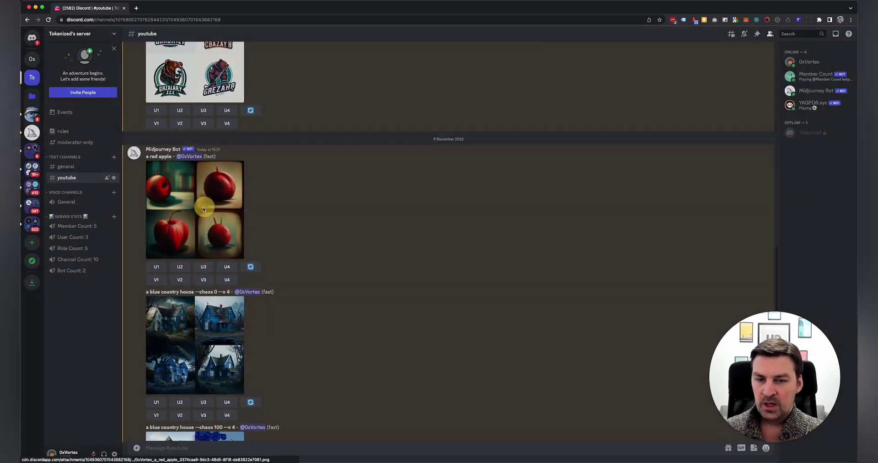
pyautogui.click(204, 209)
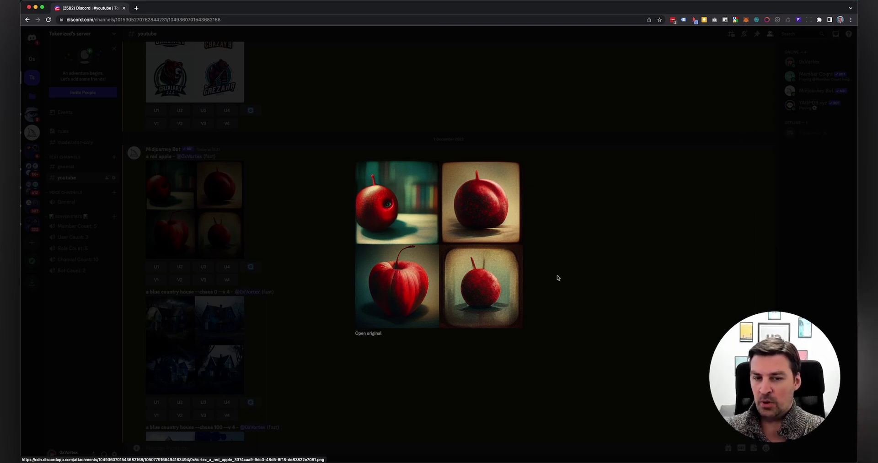
pyautogui.click(560, 276)
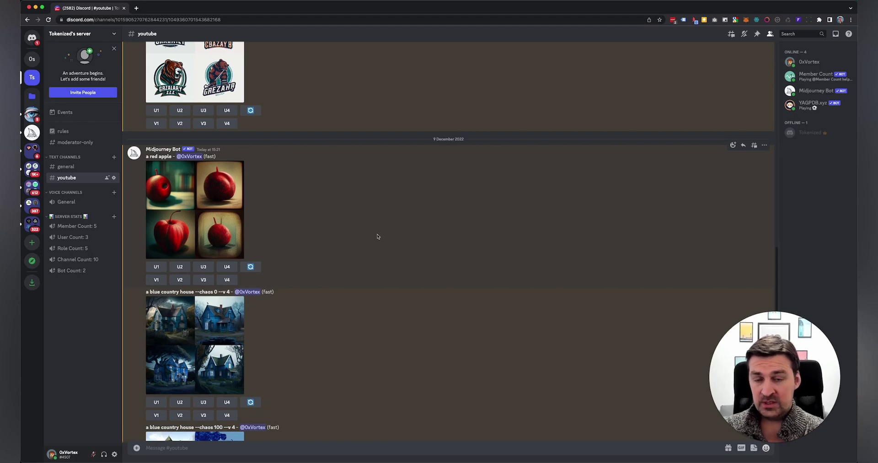
# Step: Scroll down to the chaos 100 and chaos 50 blue country house grids
pyautogui.scroll(-5, 378, 238)
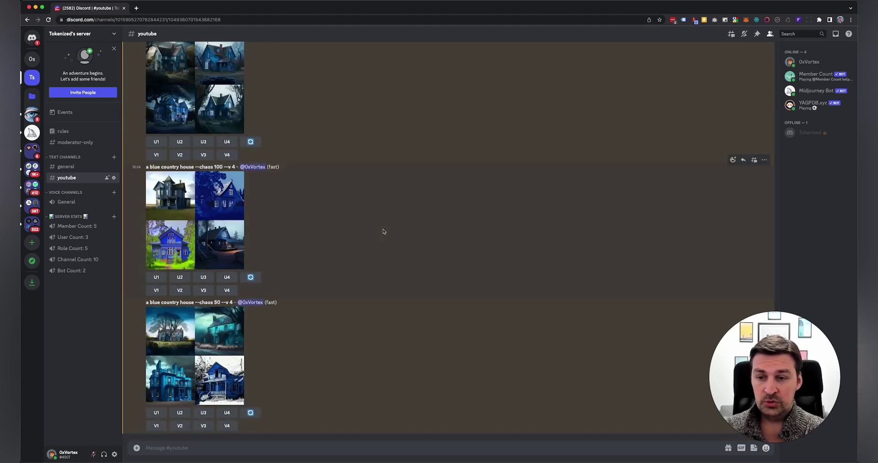